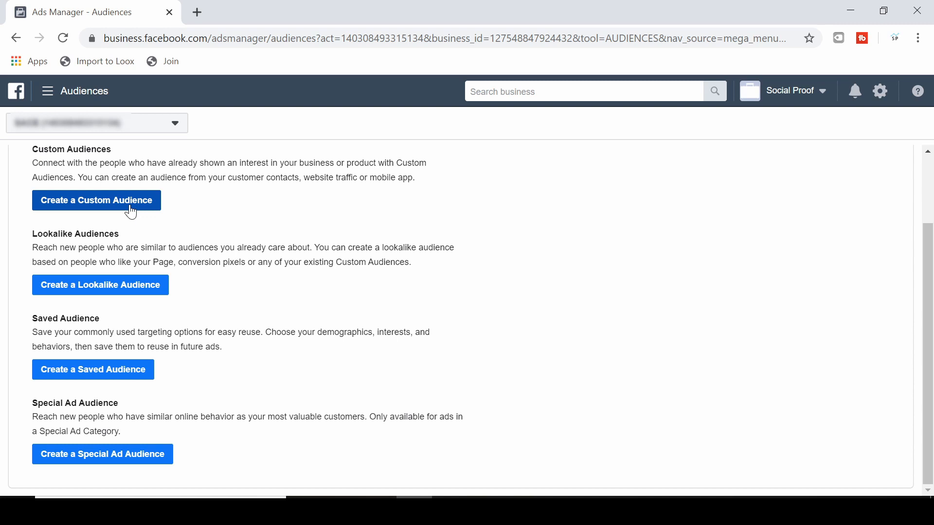
- Start a video engagement custom audience and set its engagement to people who have watched at 75% of the video
click(80, 206)
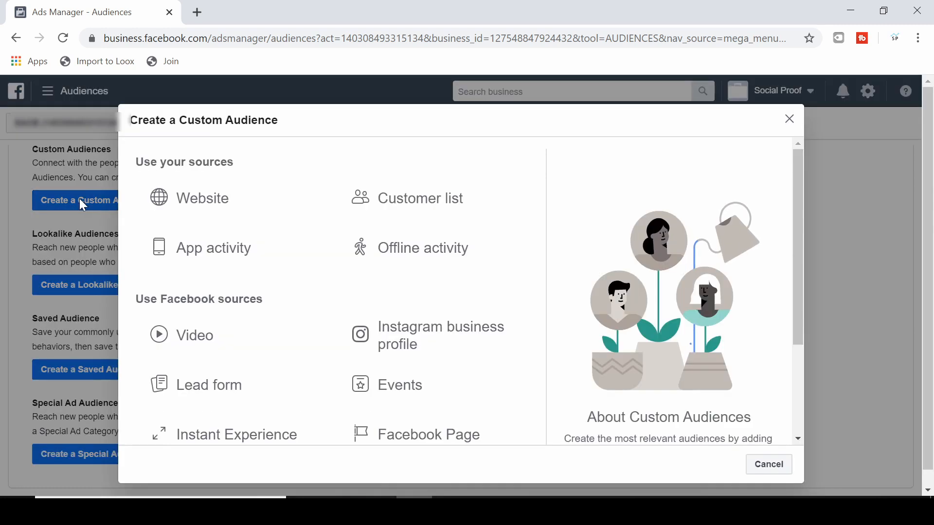
click(195, 343)
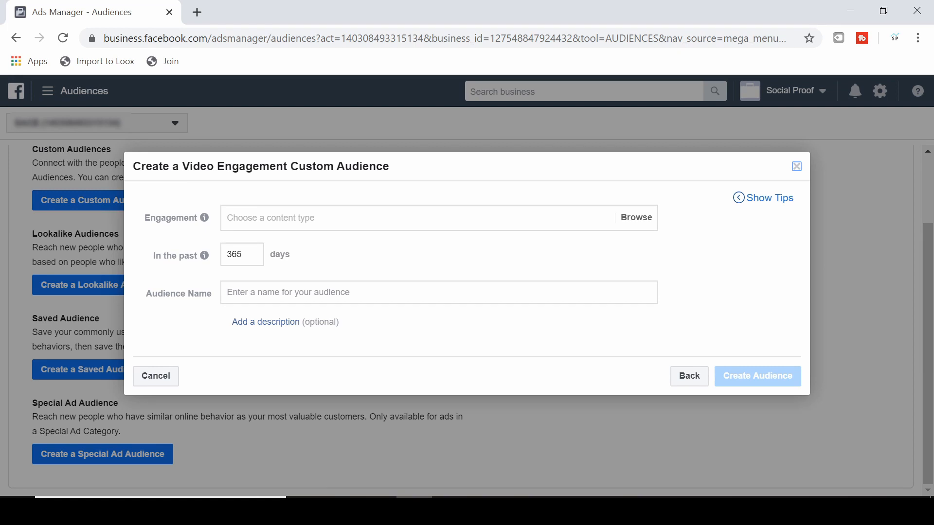
click(263, 217)
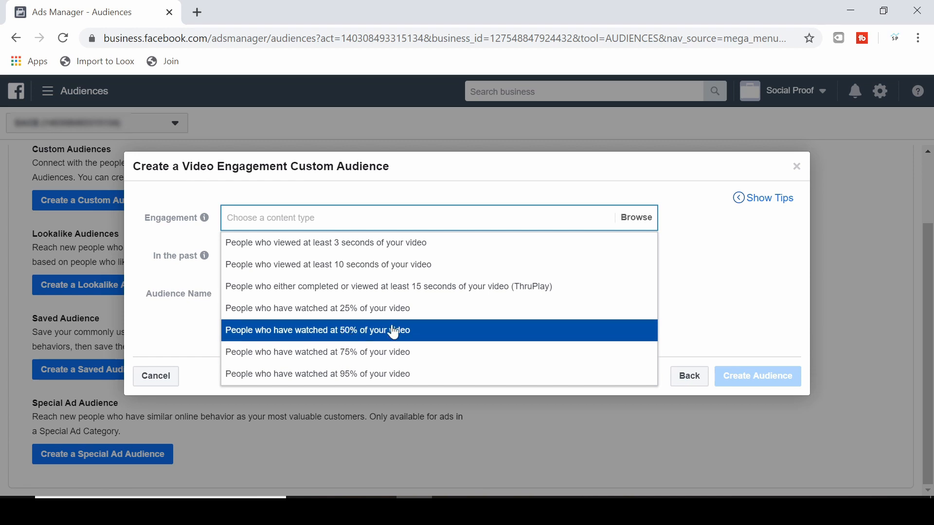
click(344, 360)
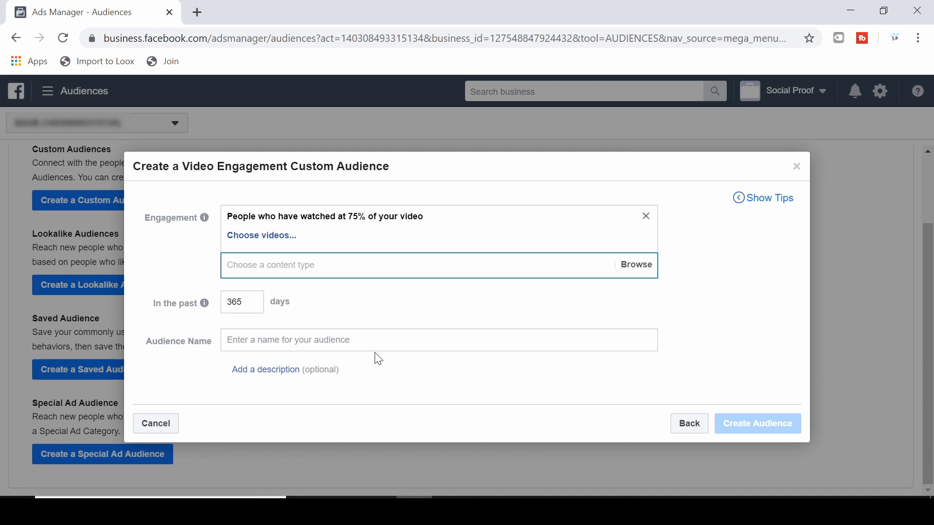
- Open the video selection for the 75% engagement and list the videos of the SACE Facebook page
click(253, 235)
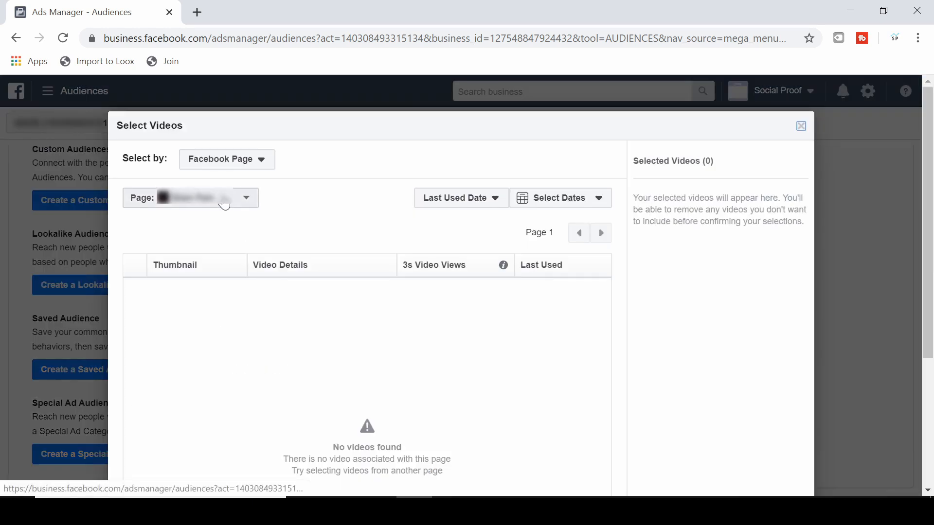
click(219, 207)
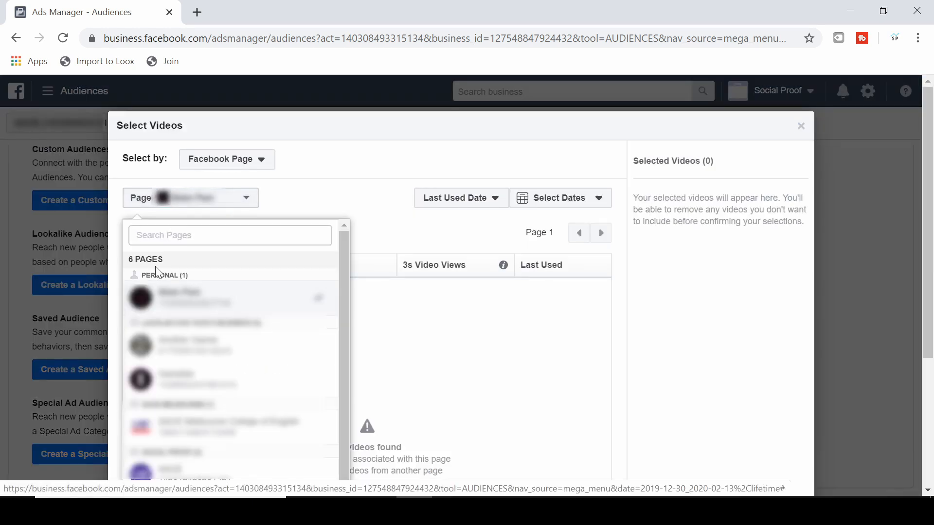
click(179, 482)
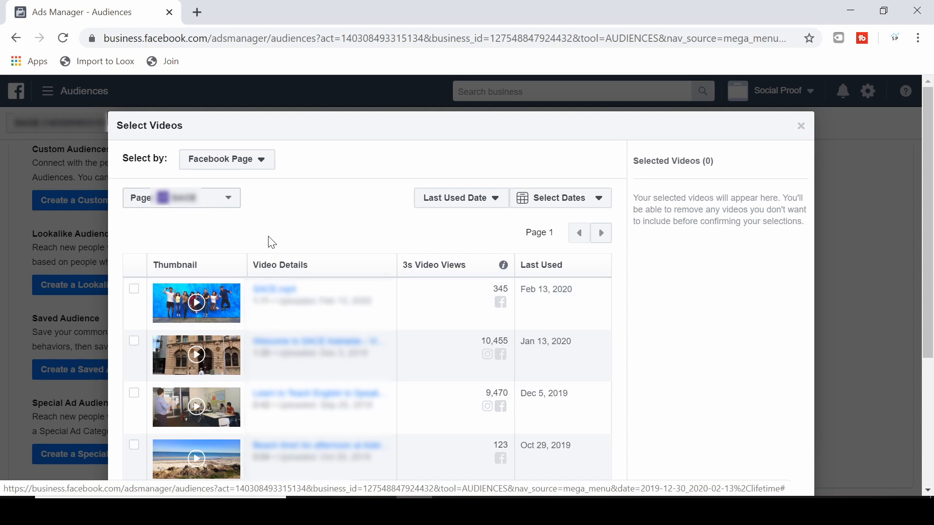
- Switch the video selection to campaigns and pick the campaign SACE Adelaide - Video Engagement
click(213, 161)
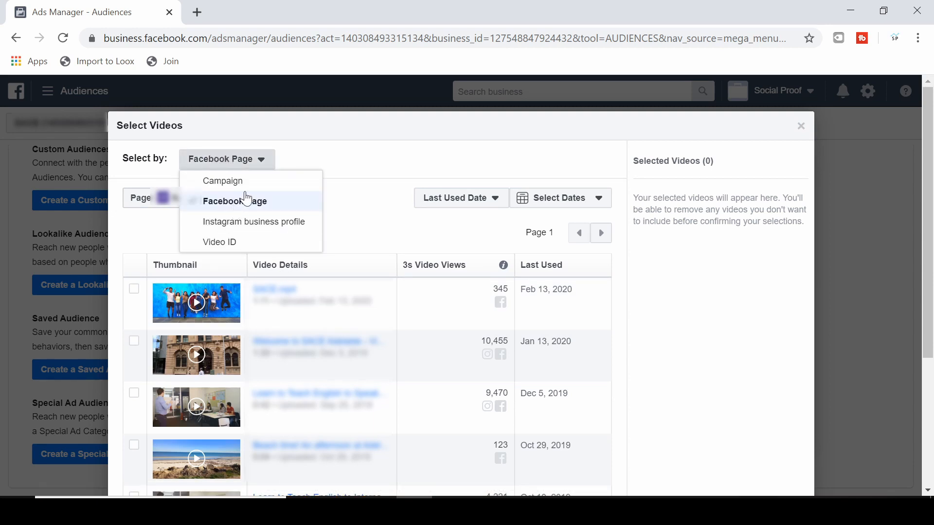
click(218, 181)
click(220, 192)
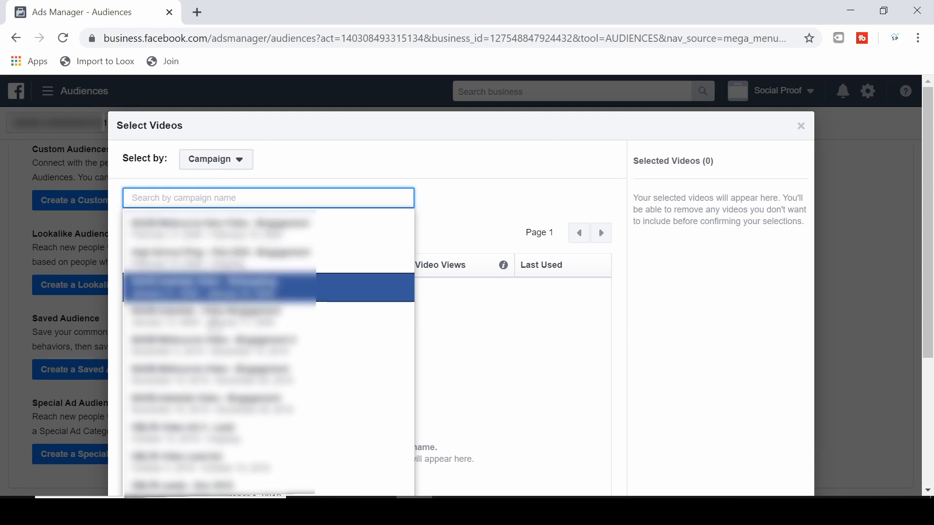
click(202, 316)
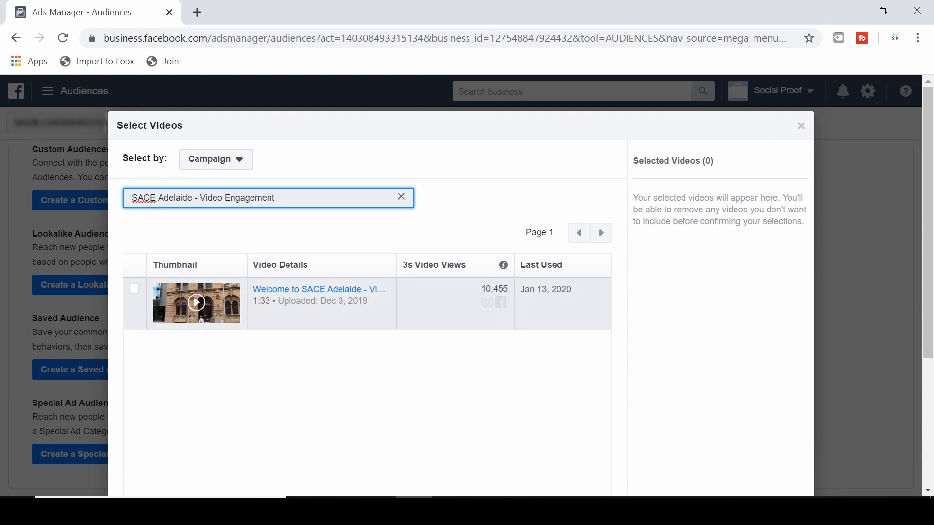
- Select the Welcome to SACE Adelaide video from the campaign and confirm the selection
click(133, 291)
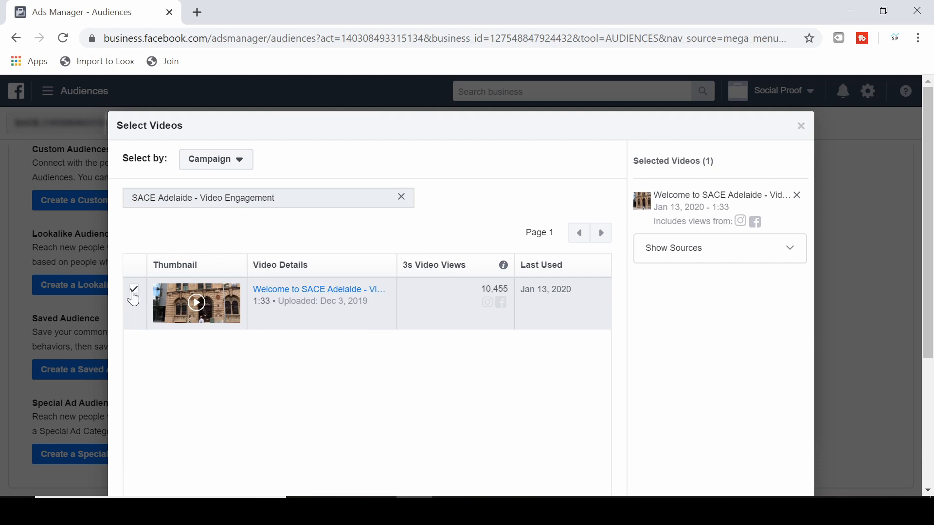
scroll(770, 352, down, 2)
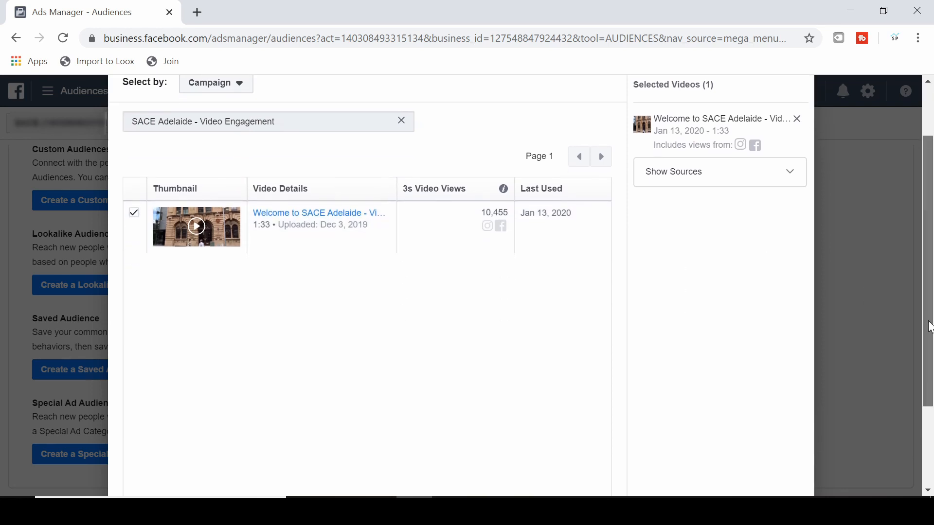
drag(928, 365, 906, 444)
click(779, 446)
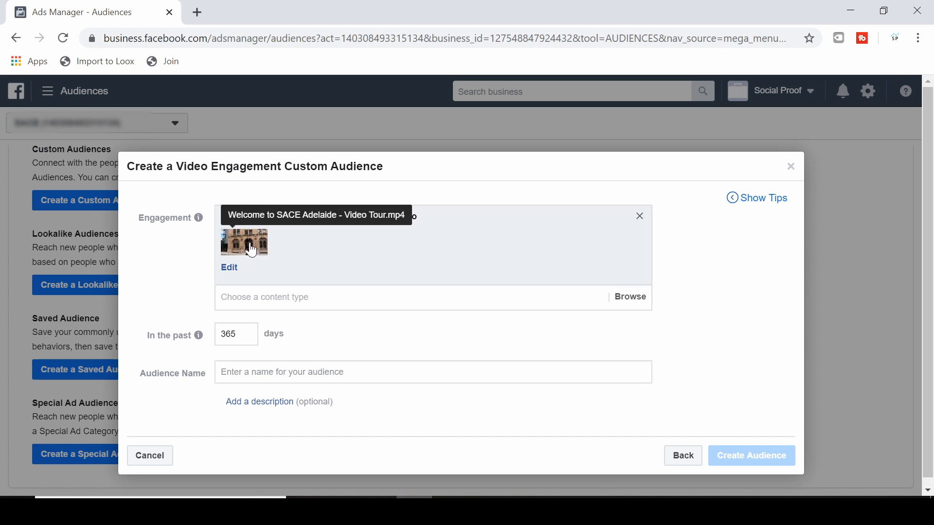
- Set the custom audience's look-back period to the past 180 days
drag(237, 334, 221, 336)
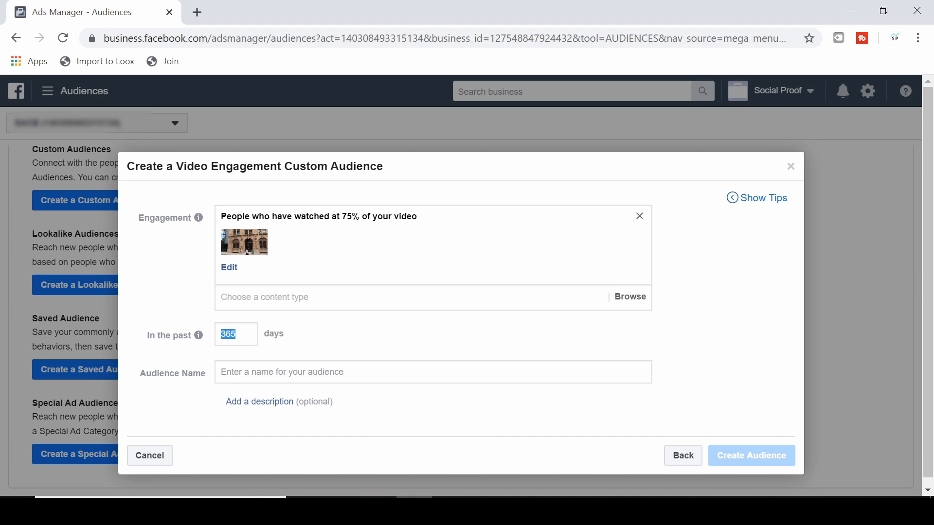
click(240, 335)
key(ctrl+a)
text(180)
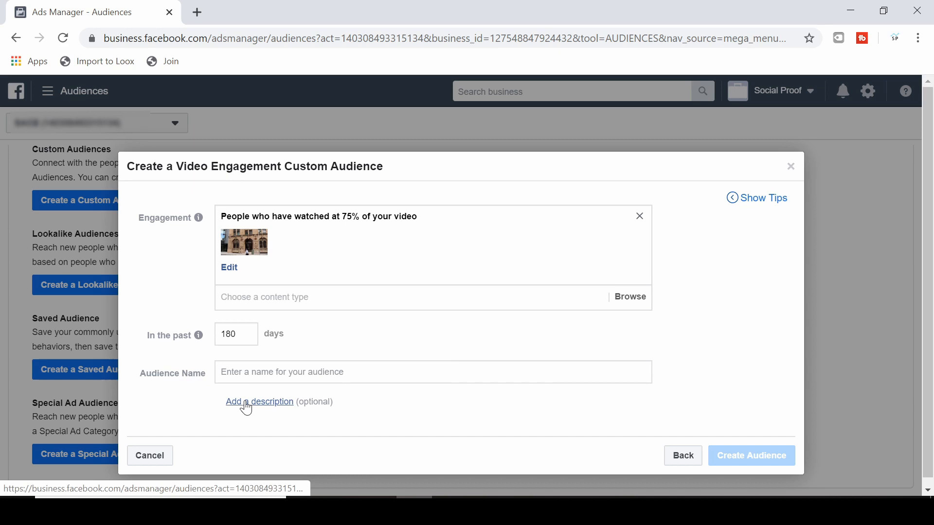
- Name the audience "retargeting ad" and create it
click(275, 373)
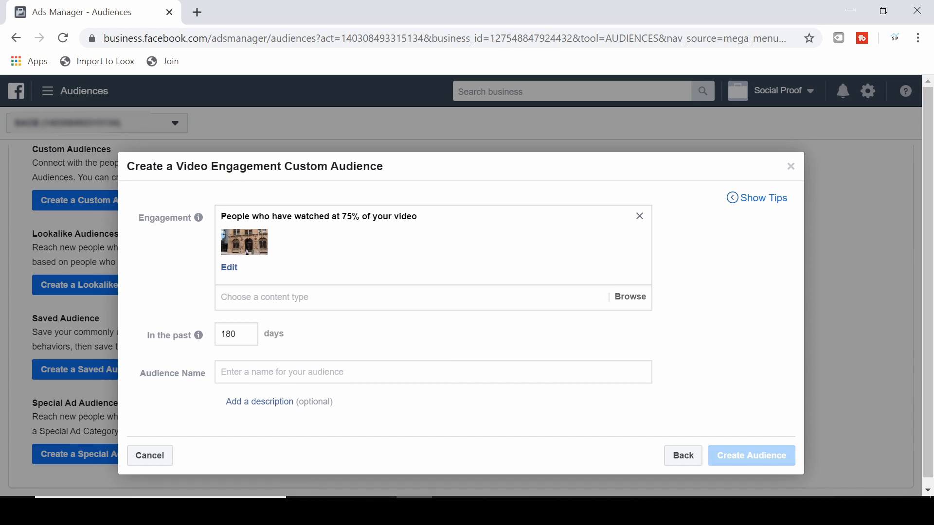
text(retargetin)
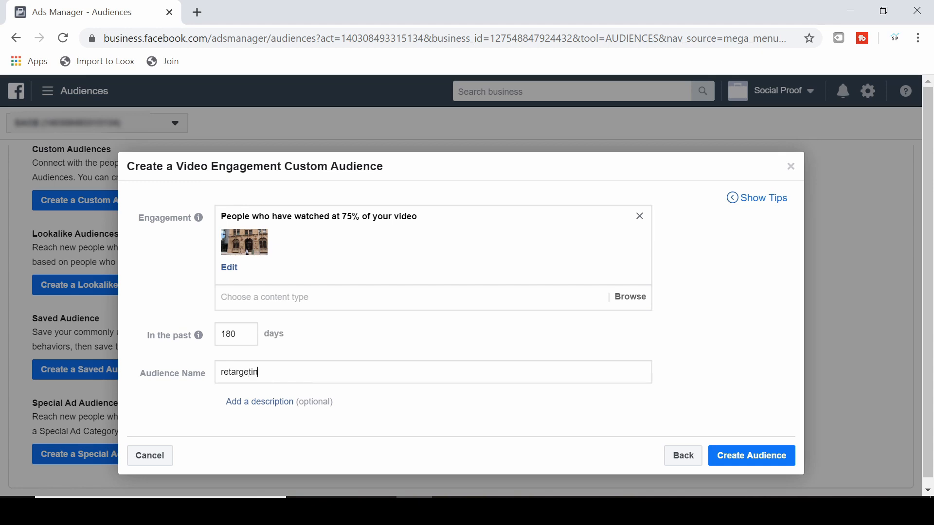
text(g ad)
click(748, 457)
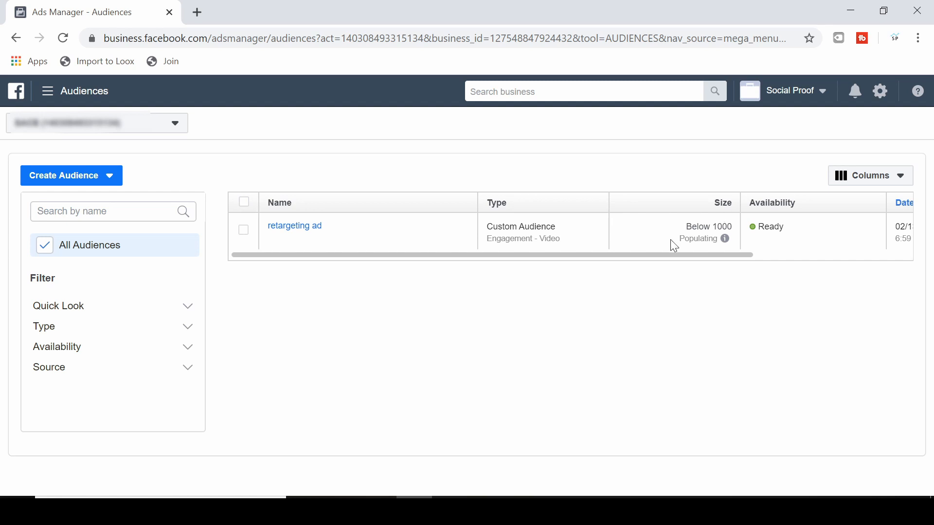
mouse_move(724, 239)
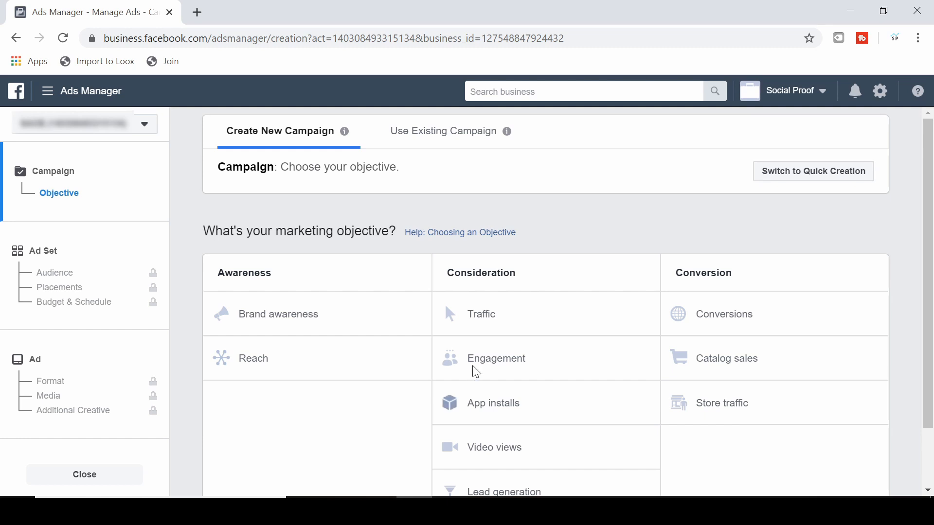
- Choose Traffic as the new campaign's objective and continue to the ad set with the default campaign name and budget
click(527, 316)
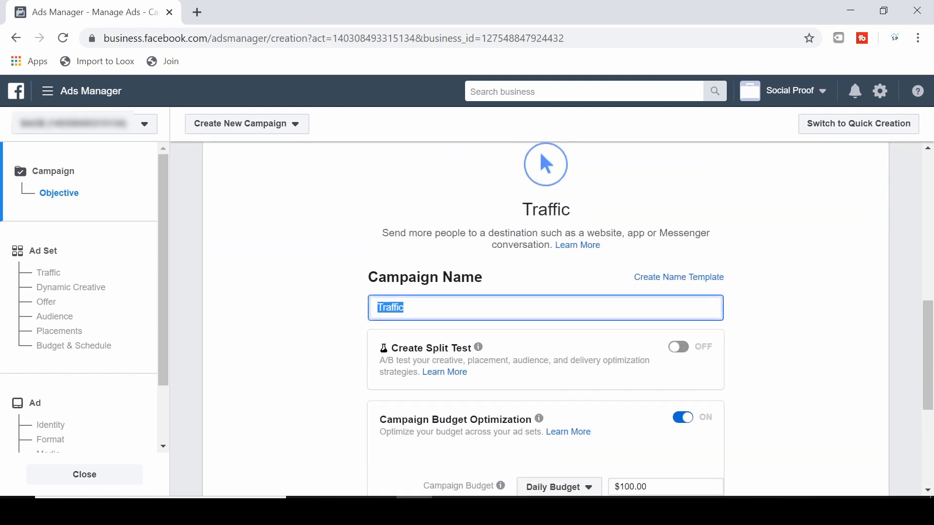
scroll(350, 354, down, 1)
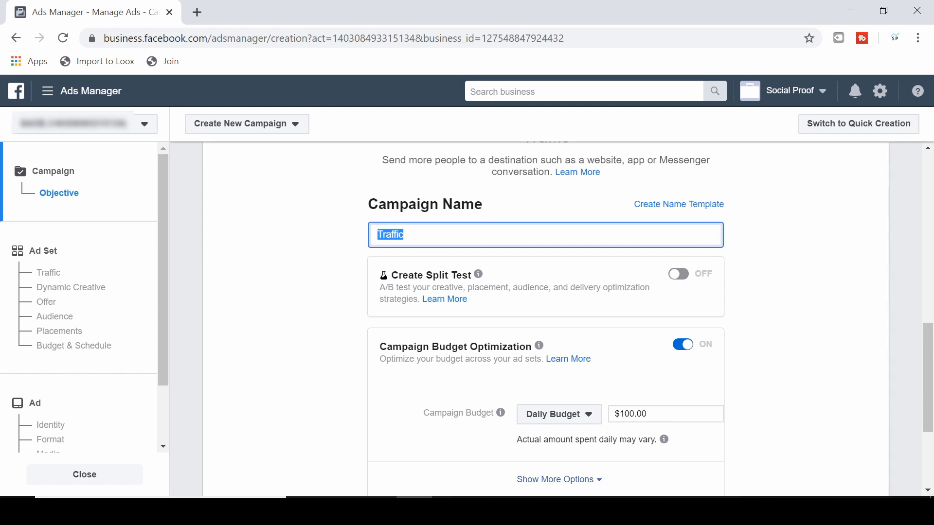
scroll(564, 325, down, 1)
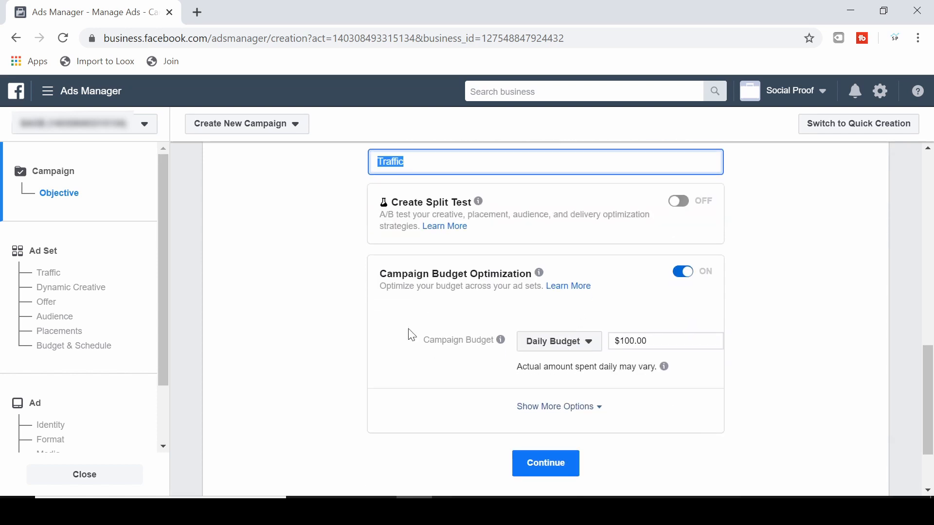
click(546, 463)
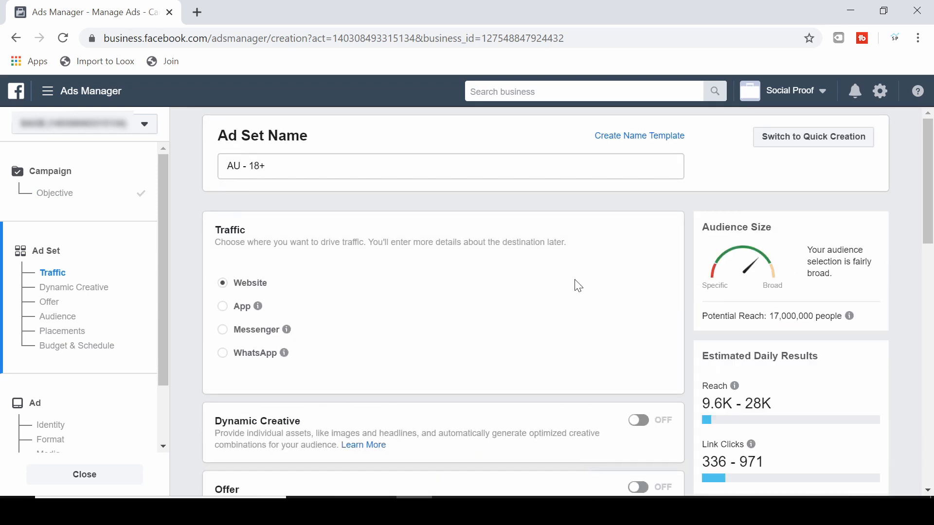
- Add the "retargeting ad" custom audience to the ad set's audience
scroll(407, 272, down, 8)
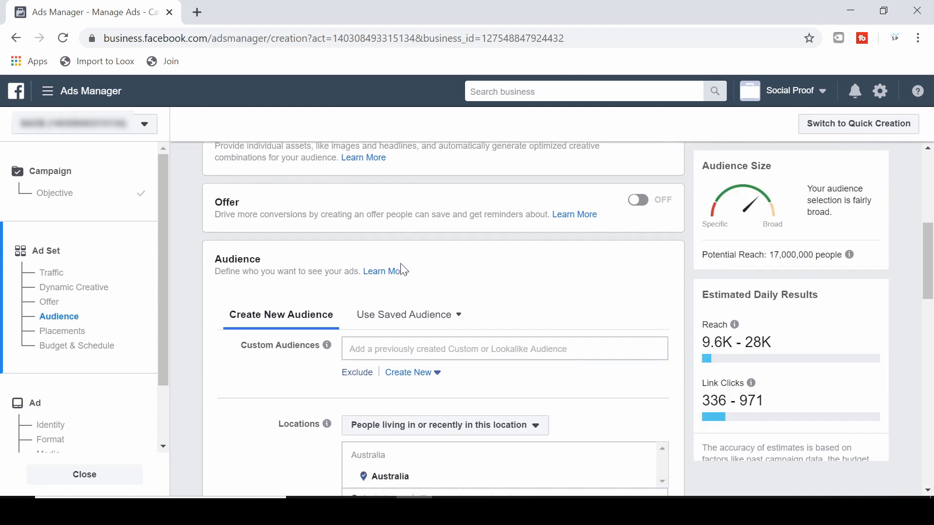
scroll(480, 369, up, 2)
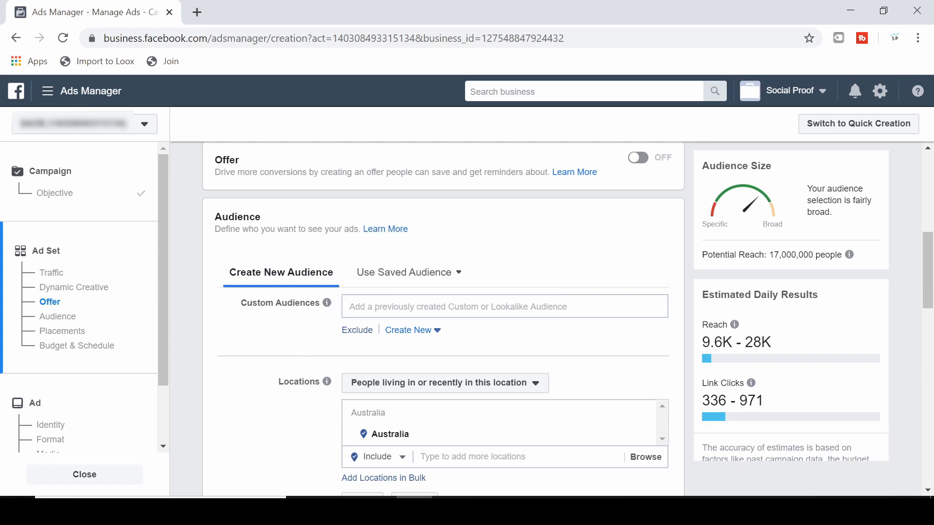
click(413, 307)
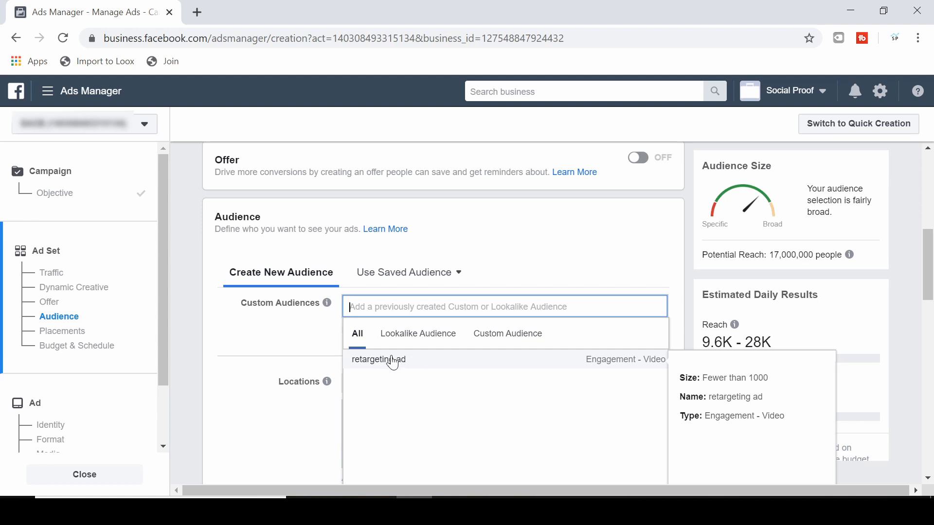
click(390, 367)
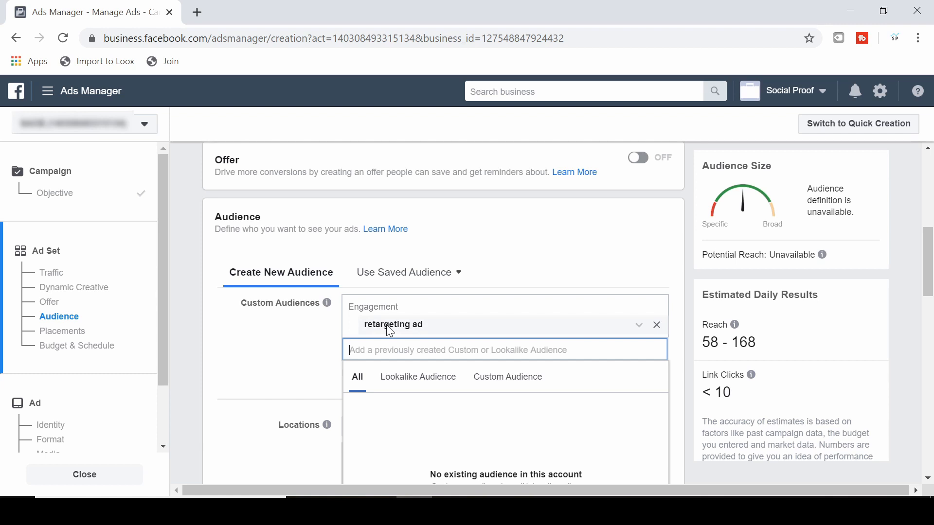
click(286, 346)
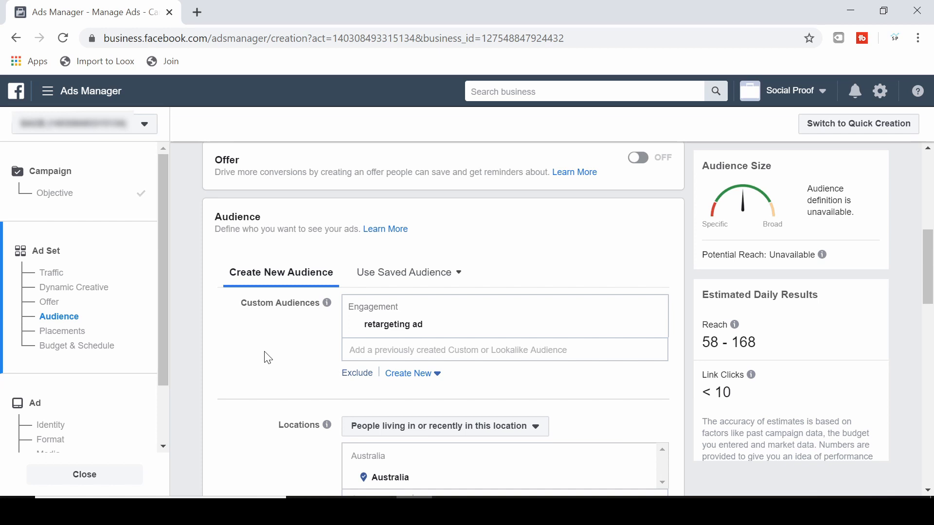
- Remove Australia from the ad set's targeted locations
scroll(266, 341, down, 5)
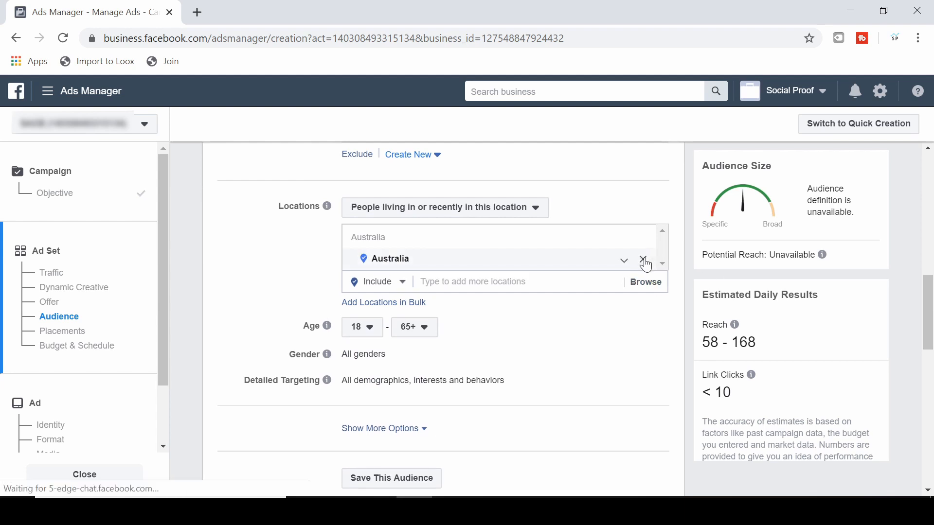
click(645, 260)
scroll(211, 281, up, 5)
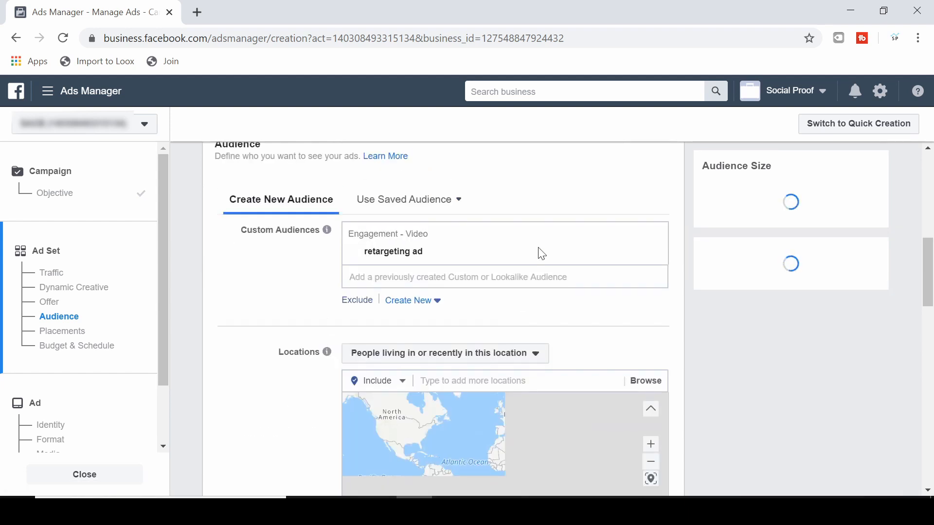
- Review the ad set's custom audience, location, age, gender and detailed targeting settings, plus its placements and the optimization and spending controls
scroll(511, 345, down, 2)
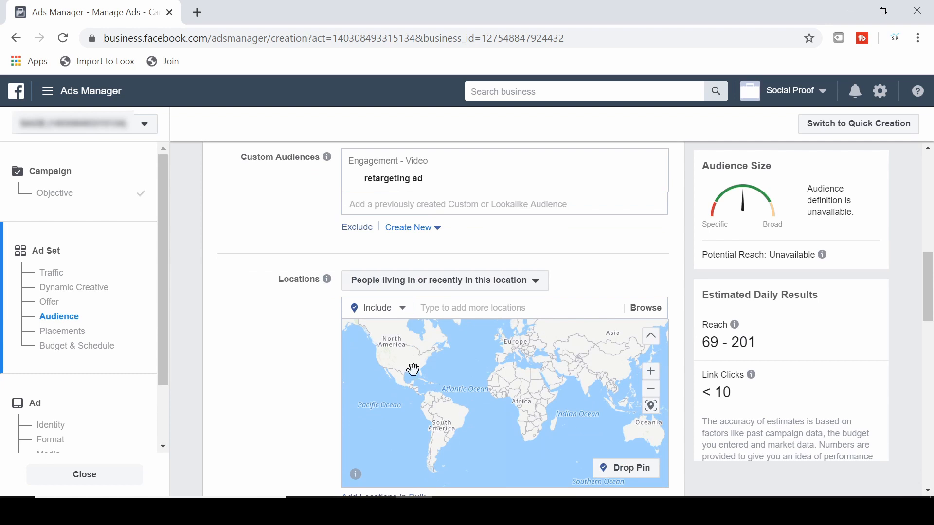
scroll(405, 372, up, 3)
scroll(405, 372, down, 3)
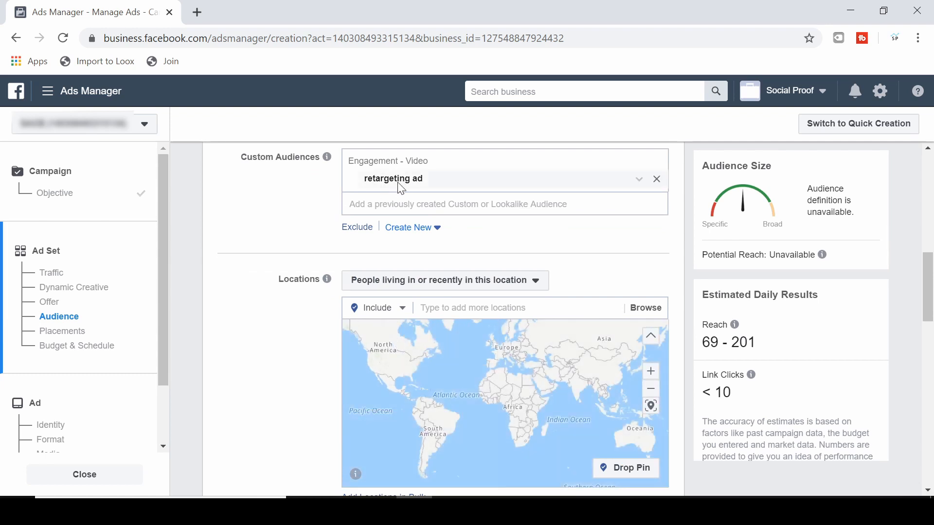
scroll(345, 259, down, 5)
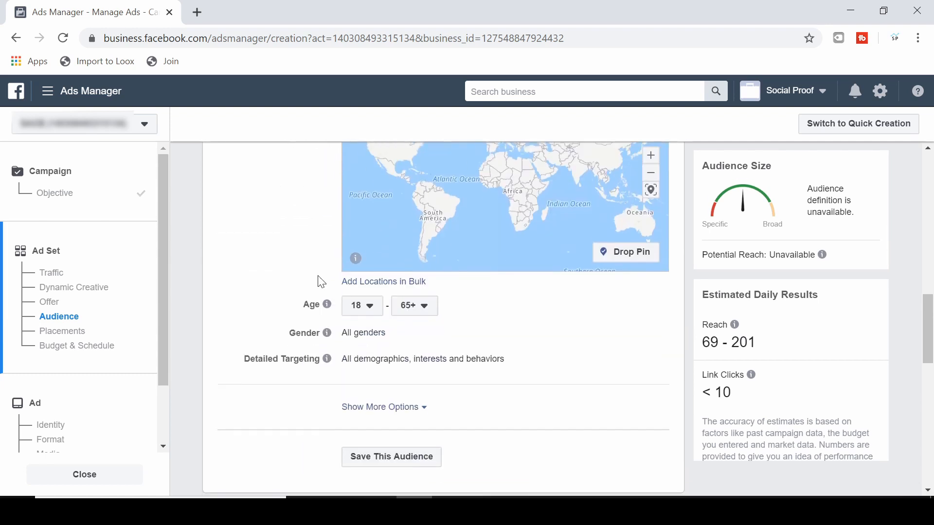
mouse_move(327, 356)
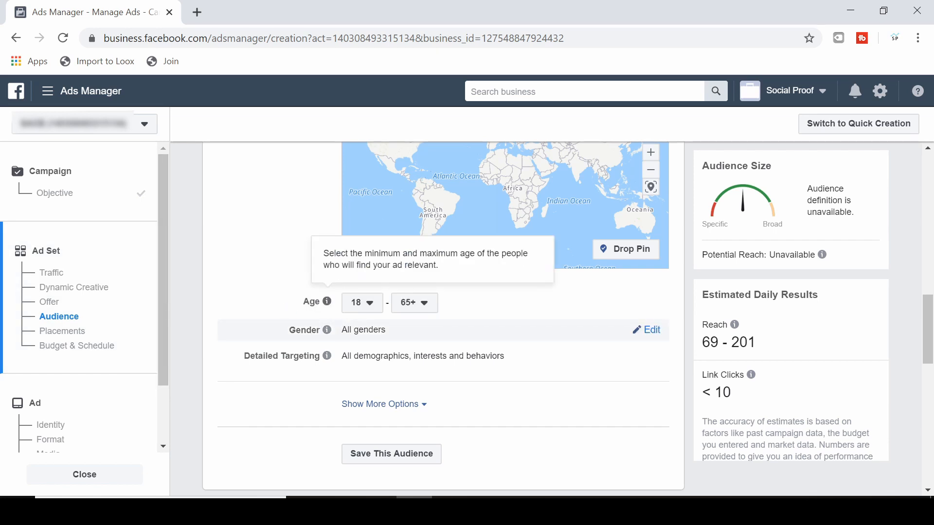
mouse_move(362, 325)
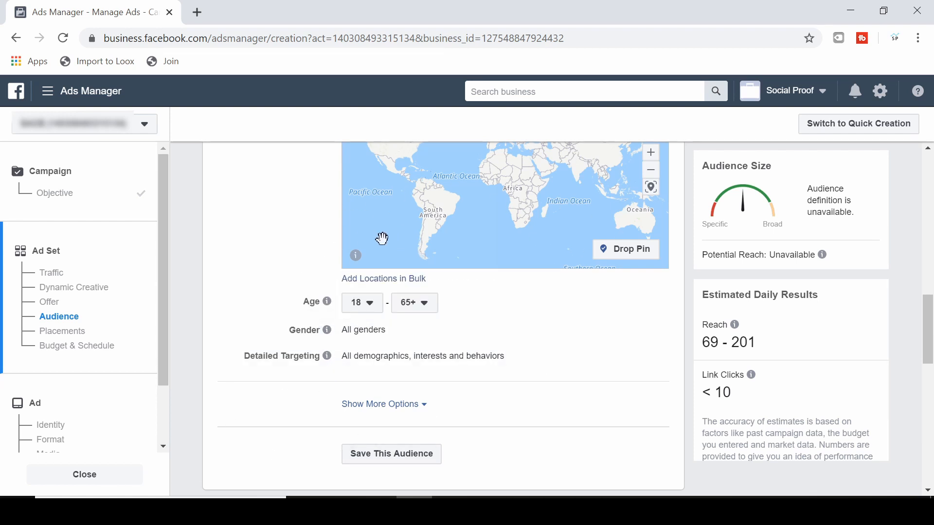
scroll(312, 243, down, 6)
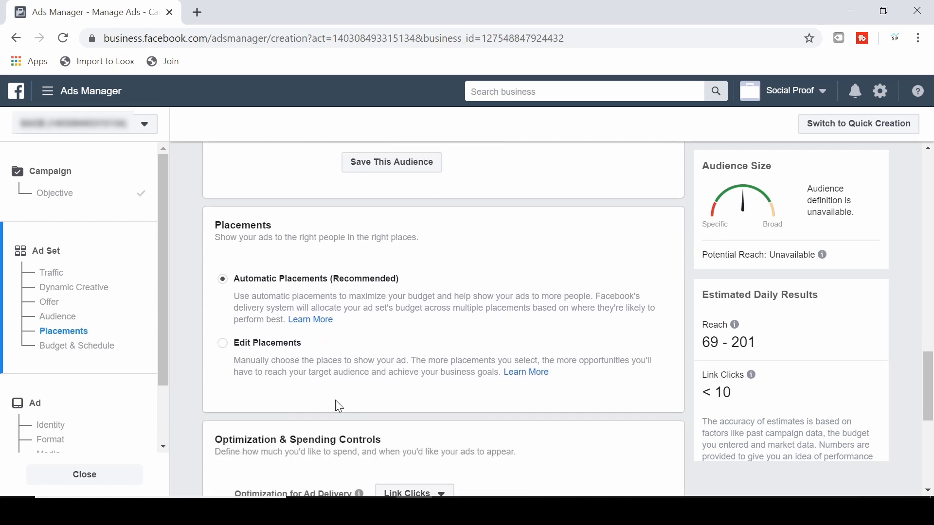
scroll(339, 406, down, 6)
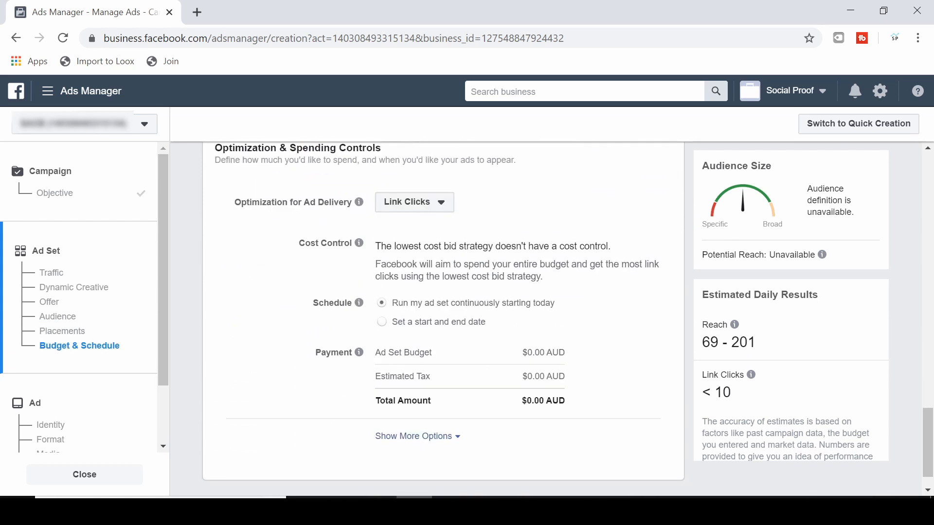